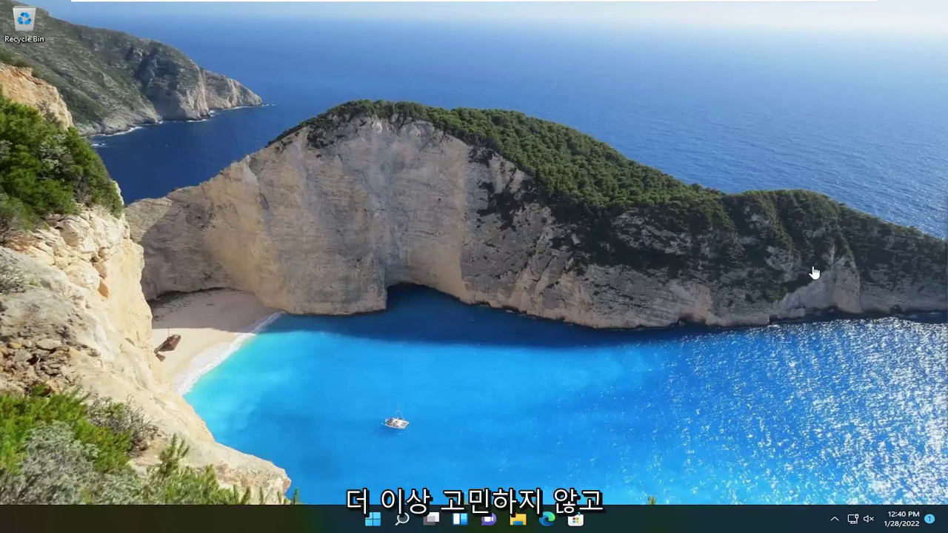
- Search for 'services', launch the Services app and scroll through the service list
{"action": "left_click", "coordinate": [402, 519]}
{"action": "type", "text": "services"}
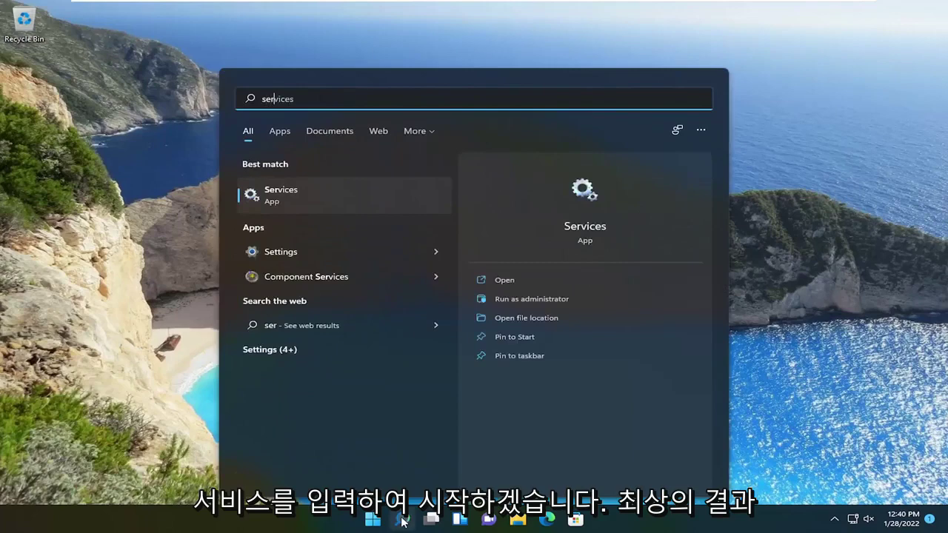
{"action": "left_click", "coordinate": [275, 197]}
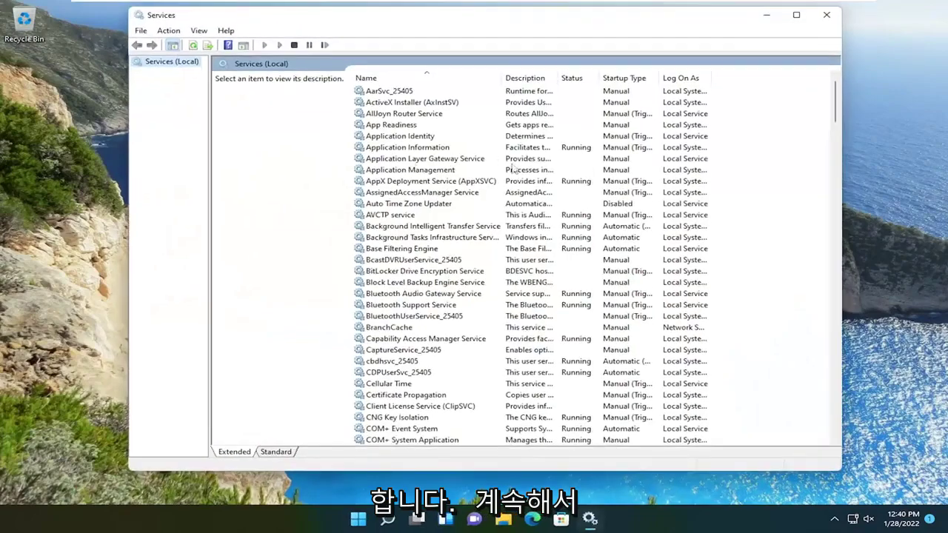
{"action": "left_click_drag", "start_coordinate": [835, 104], "coordinate": [837, 429]}
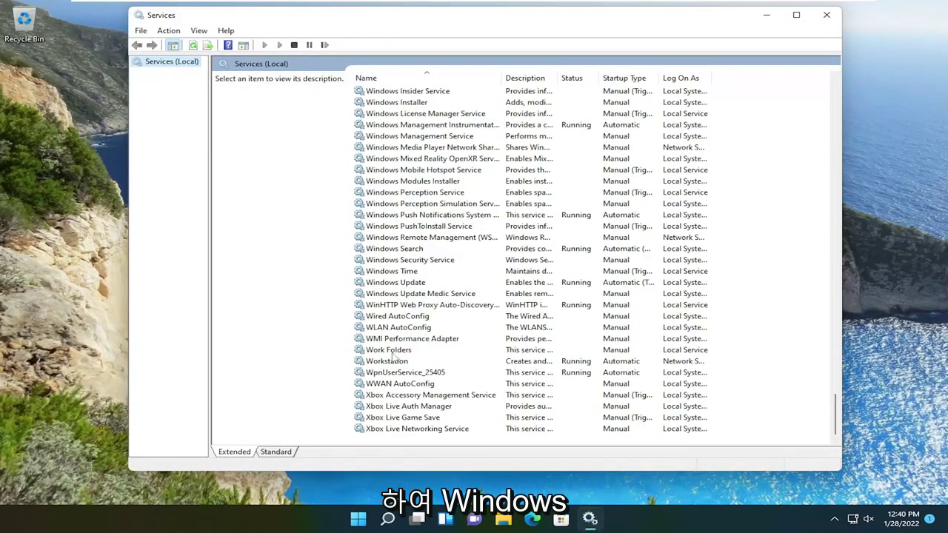
{"action": "scroll", "coordinate": [385, 271], "scroll_direction": "up", "scroll_amount": 7}
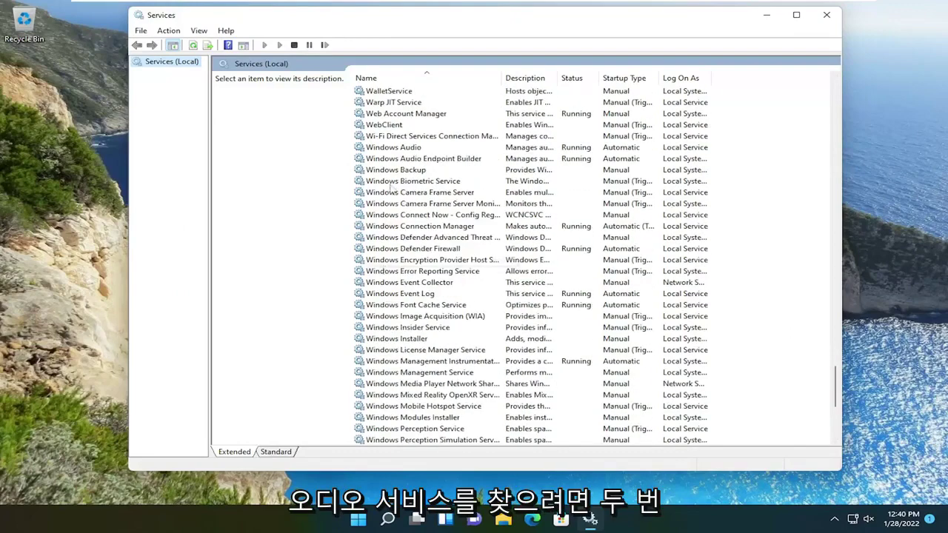
- Switch Windows Audio's log-on to Local System with desktop interaction, apply and close its properties
{"action": "double_click", "coordinate": [389, 148]}
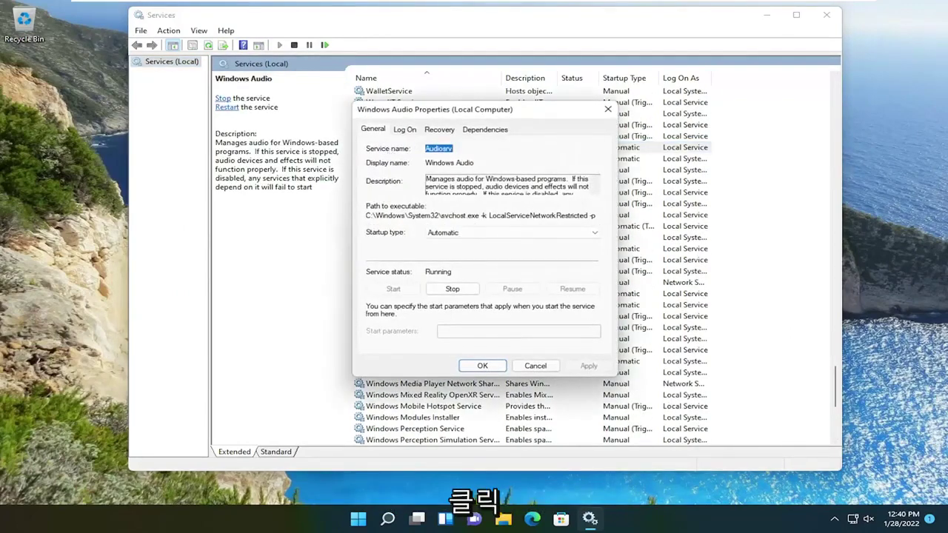
{"action": "left_click", "coordinate": [406, 132]}
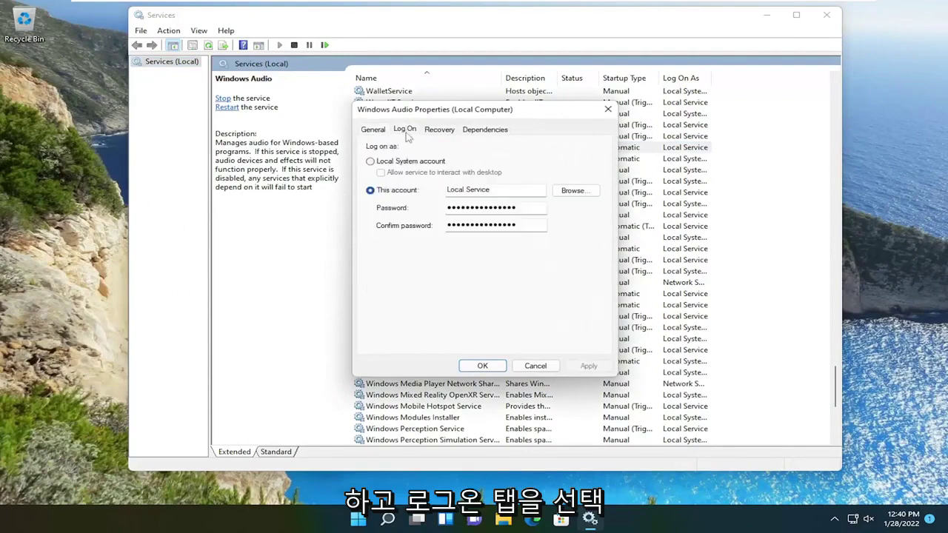
{"action": "left_click", "coordinate": [370, 162]}
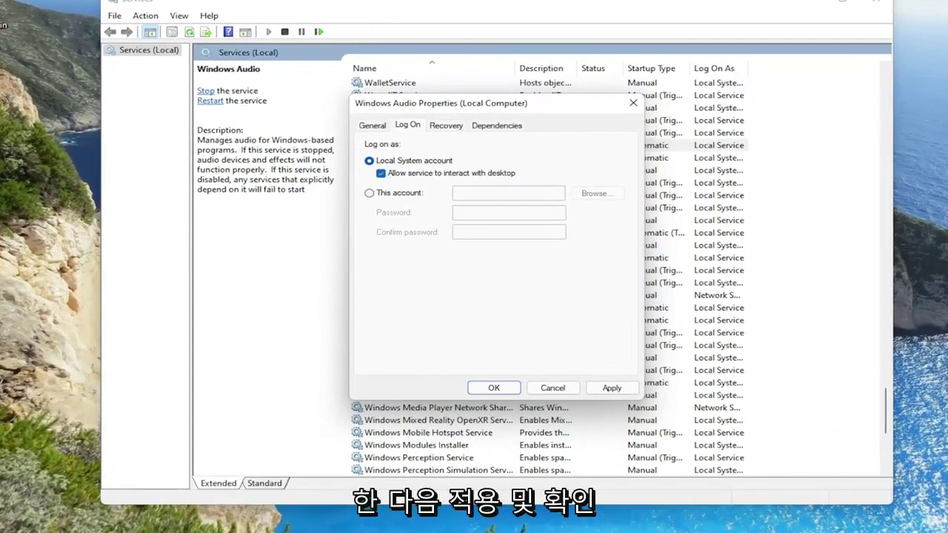
{"action": "left_click", "coordinate": [612, 388]}
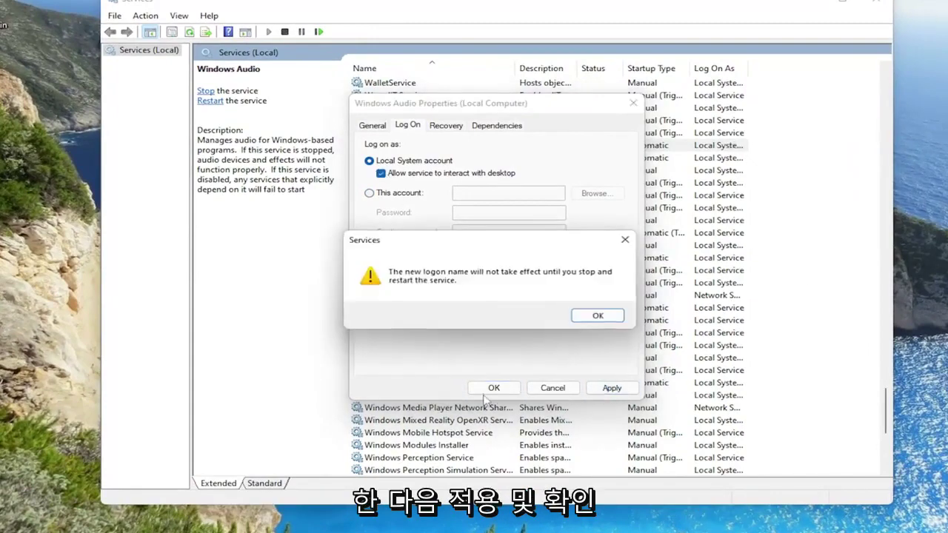
{"action": "left_click", "coordinate": [597, 315]}
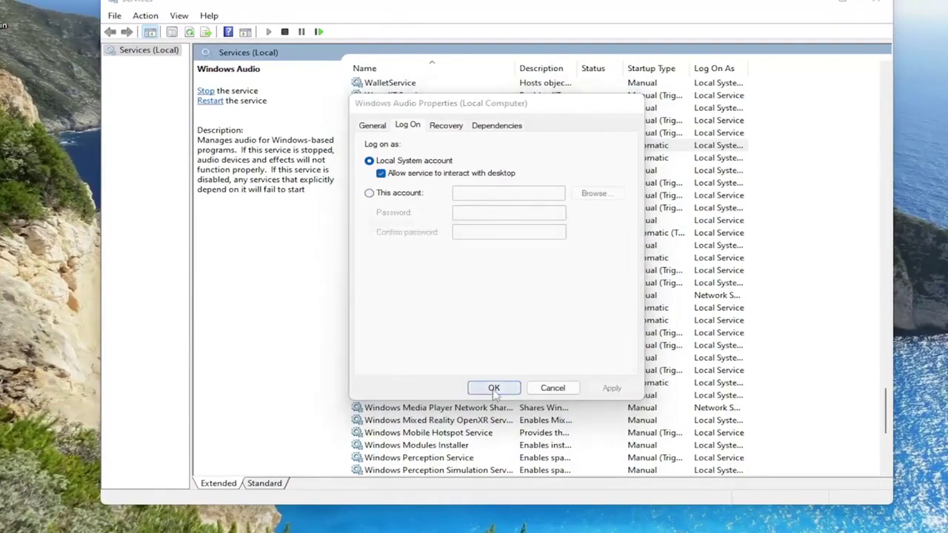
{"action": "left_click", "coordinate": [494, 388]}
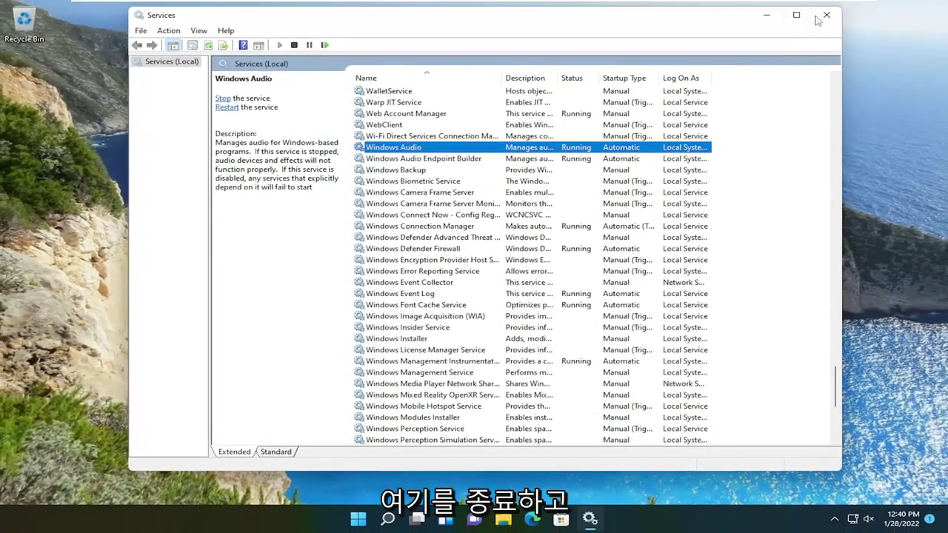
{"action": "left_click", "coordinate": [818, 20]}
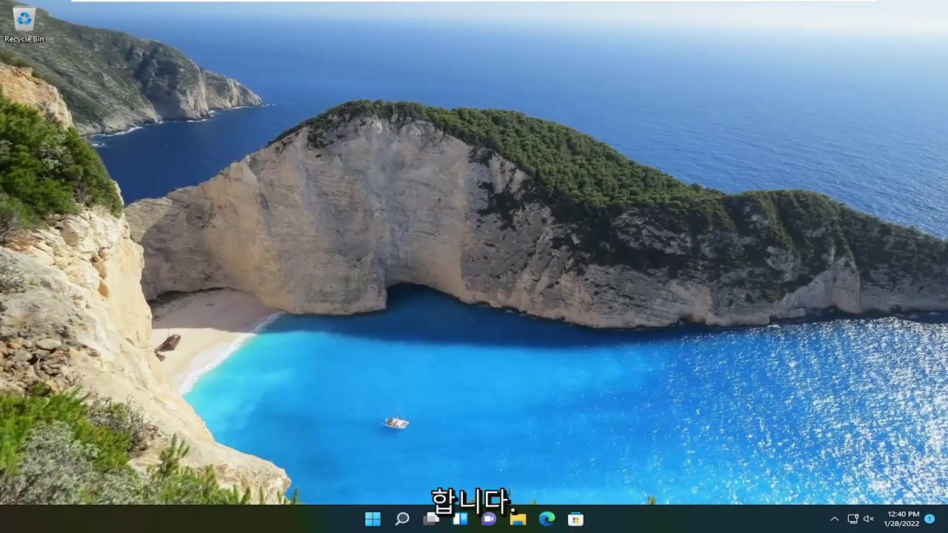
{"action": "right_click", "coordinate": [373, 520]}
{"action": "mouse_move", "coordinate": [366, 471]}
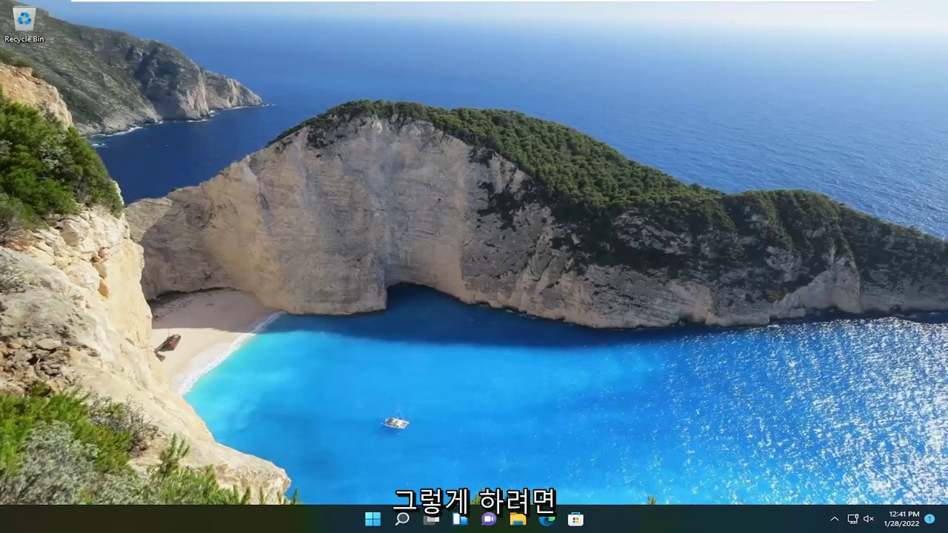
- Search 'regedit' and run Registry Editor as administrator, accepting the UAC prompt
{"action": "left_click", "coordinate": [398, 521]}
{"action": "type", "text": "regedit"}
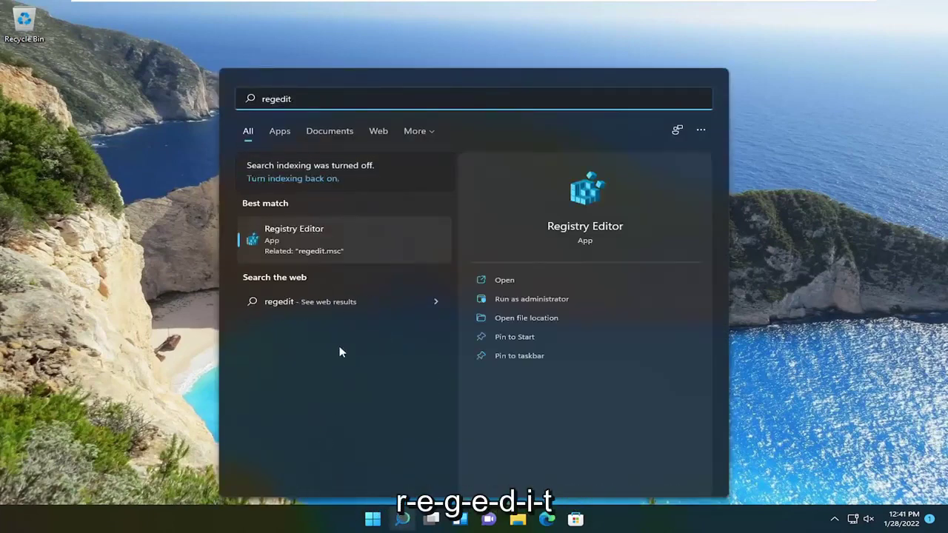
{"action": "right_click", "coordinate": [307, 238]}
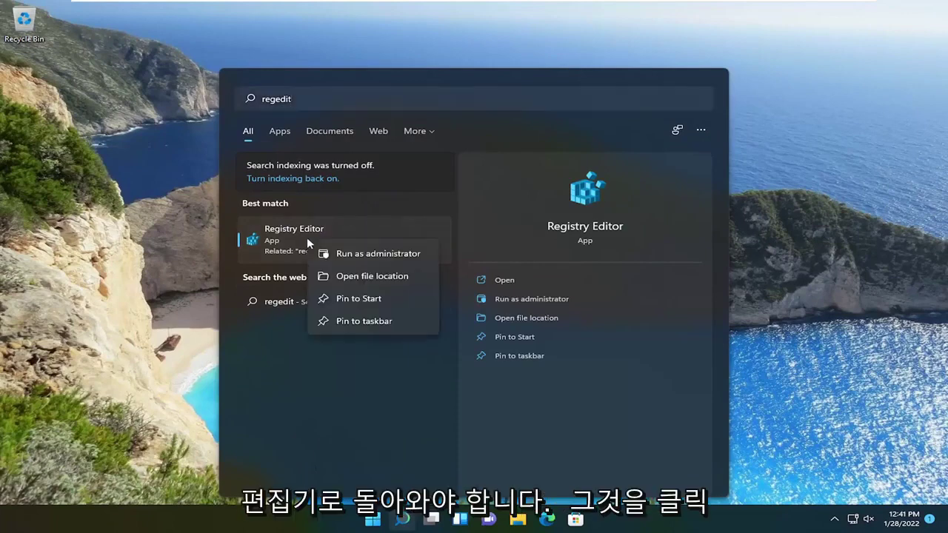
{"action": "left_click", "coordinate": [382, 254]}
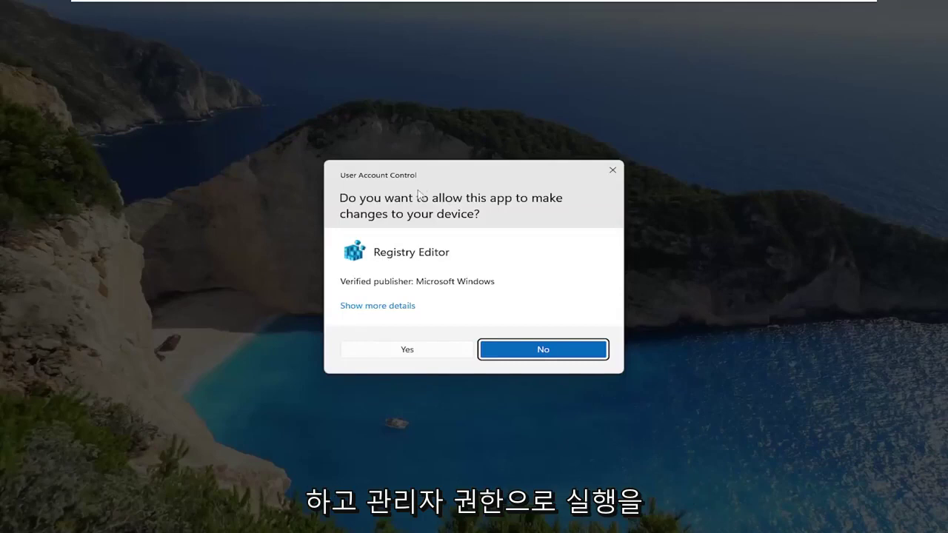
{"action": "left_click", "coordinate": [381, 350]}
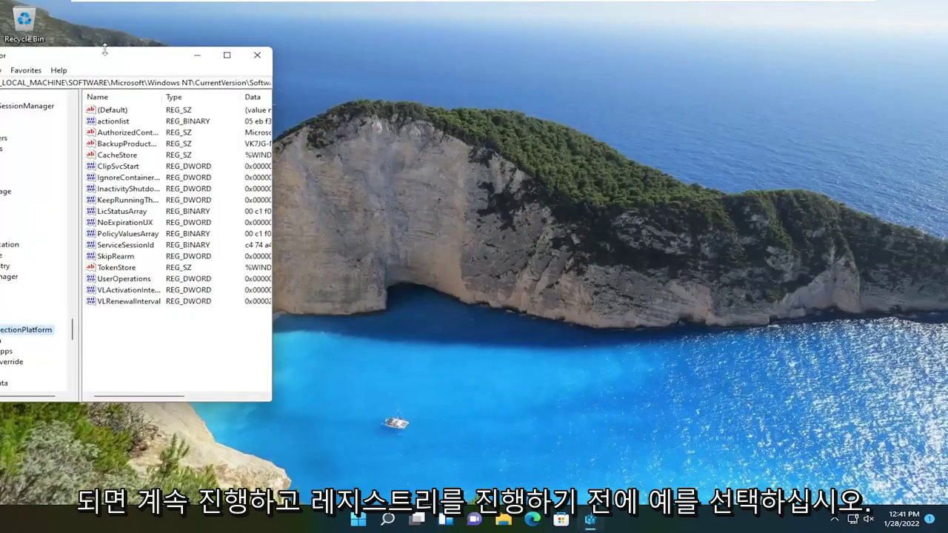
- Centre and maximize the Registry Editor window, scrolling the key tree to the top
{"action": "left_click_drag", "start_coordinate": [113, 63], "coordinate": [524, 65]}
{"action": "left_click", "coordinate": [640, 62]}
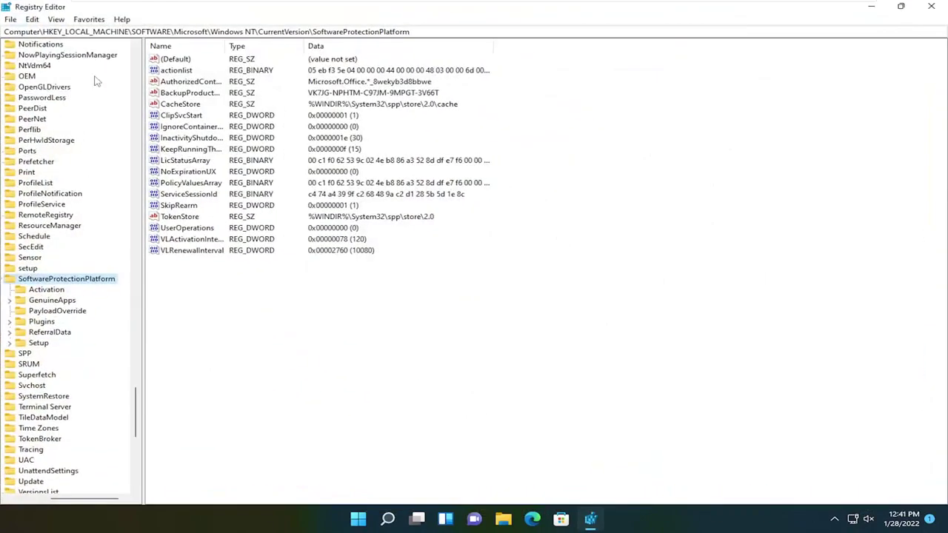
{"action": "scroll", "coordinate": [127, 326], "scroll_direction": "up", "scroll_amount": 8}
{"action": "left_click_drag", "start_coordinate": [134, 382], "coordinate": [137, 56]}
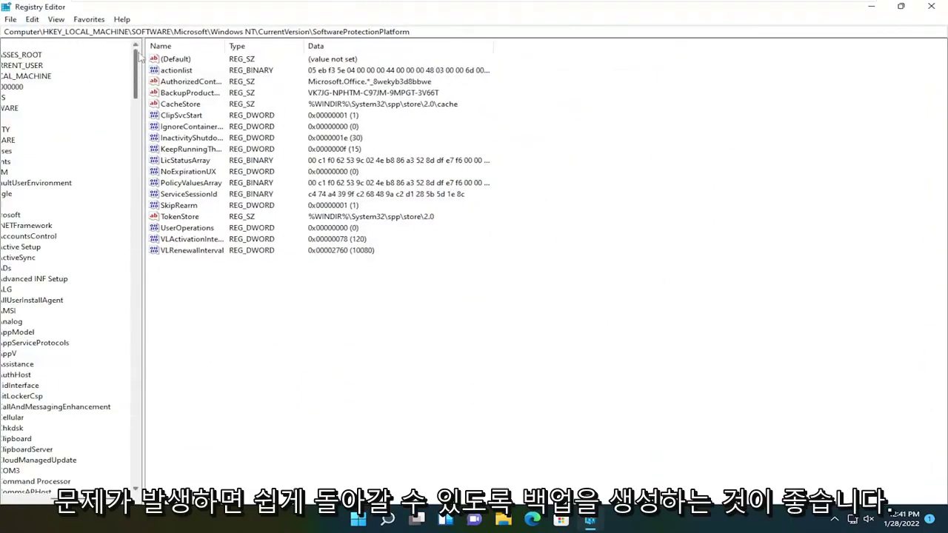
{"action": "left_click_drag", "start_coordinate": [111, 498], "coordinate": [76, 498]}
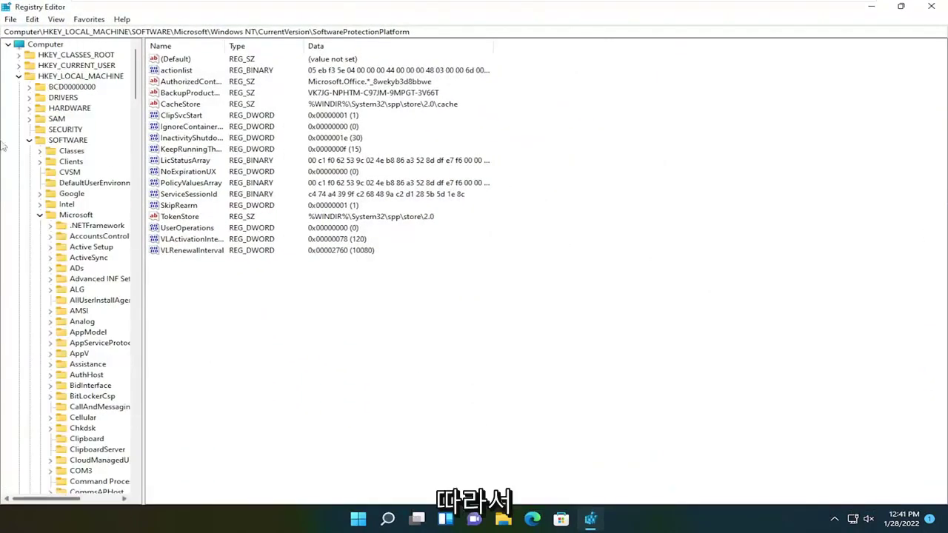
- Collapse Microsoft, SOFTWARE and HKEY_LOCAL_MACHINE to Computer, then restore the window and widen the tree pane
{"action": "left_click", "coordinate": [39, 215]}
{"action": "left_click", "coordinate": [29, 140]}
{"action": "left_click", "coordinate": [19, 76]}
{"action": "left_click", "coordinate": [41, 46]}
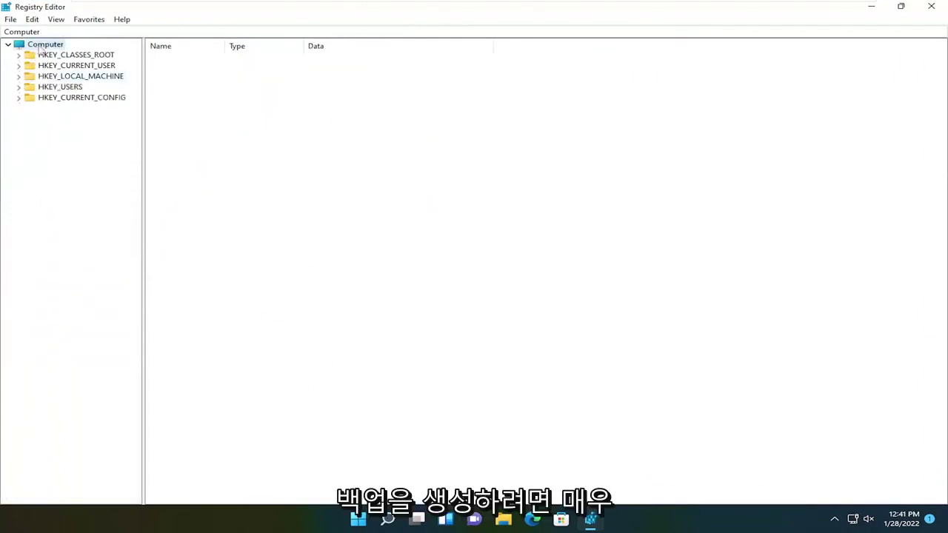
{"action": "left_click_drag", "start_coordinate": [382, 8], "coordinate": [353, 23]}
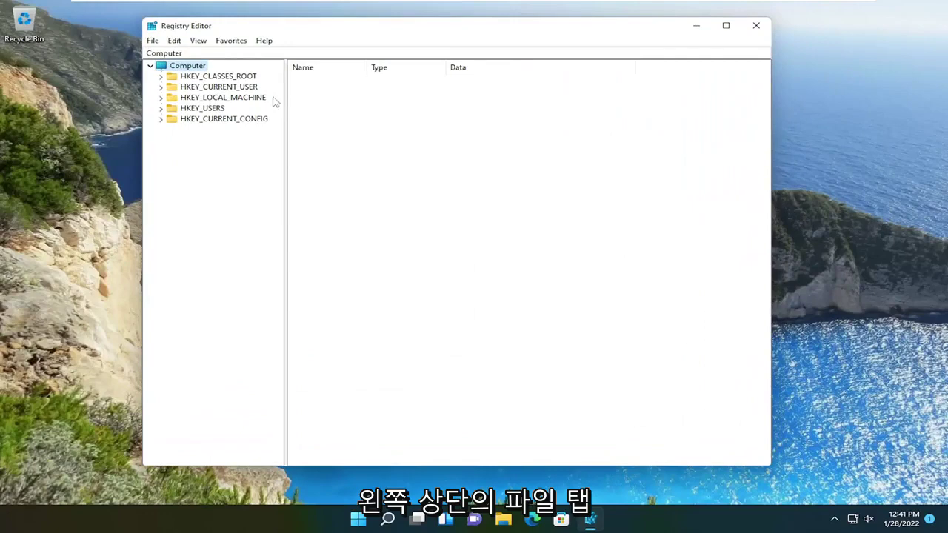
{"action": "left_click_drag", "start_coordinate": [285, 104], "coordinate": [348, 104]}
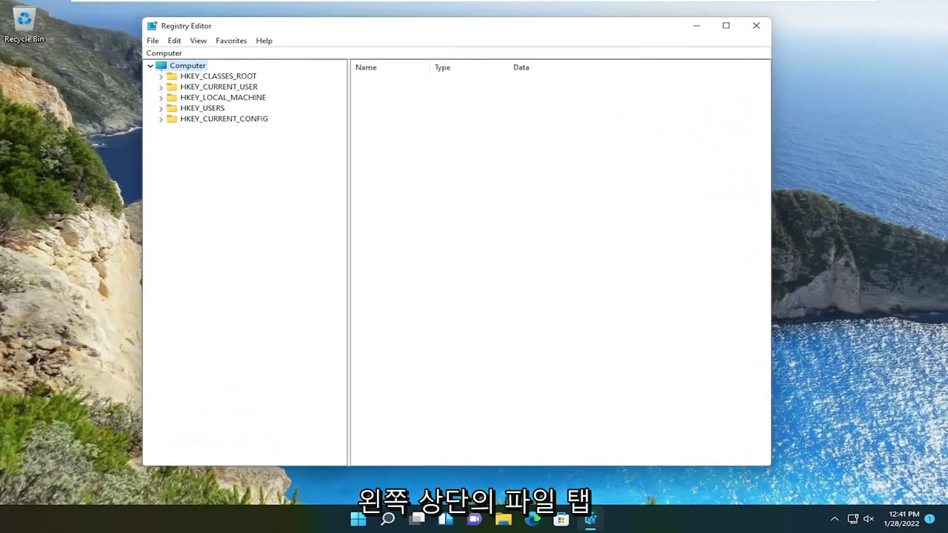
{"action": "left_click", "coordinate": [153, 41]}
{"action": "left_click", "coordinate": [174, 66]}
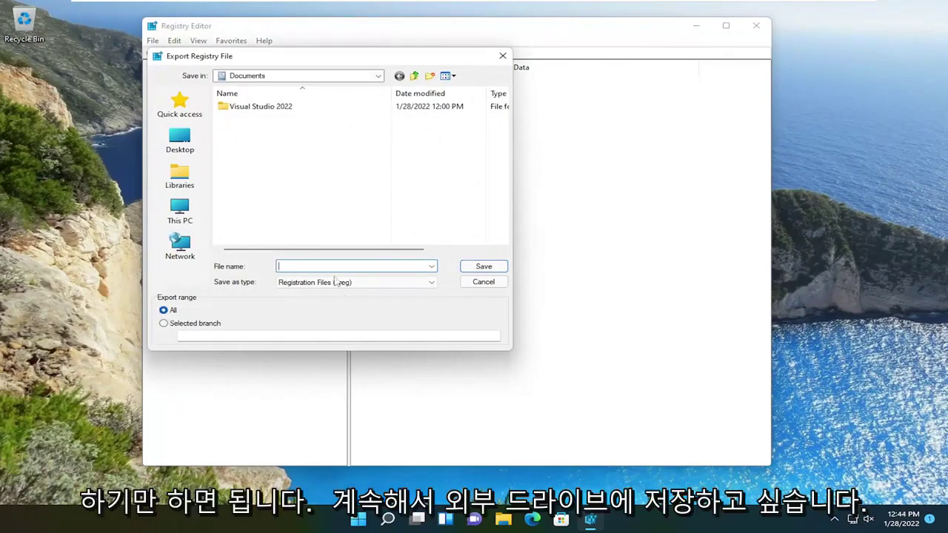
{"action": "left_click", "coordinate": [179, 139]}
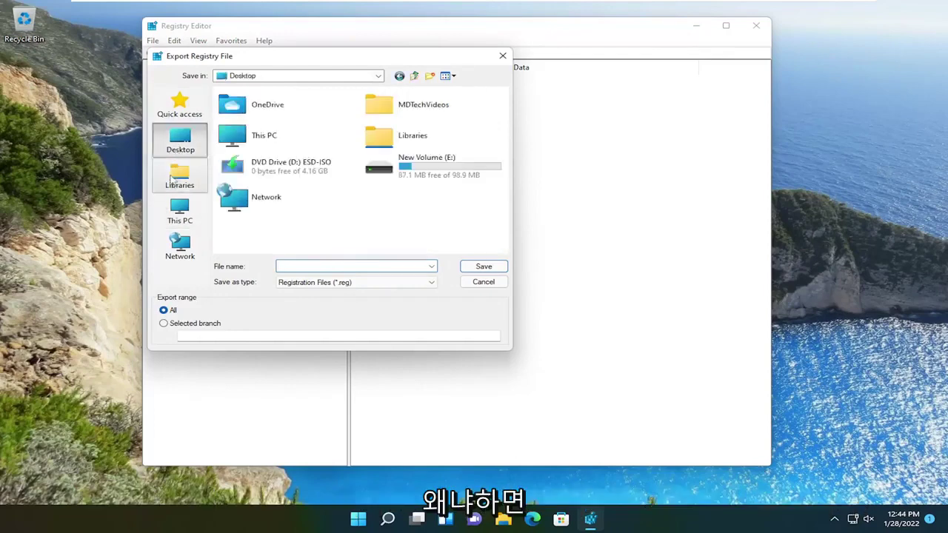
{"action": "left_click", "coordinate": [179, 176]}
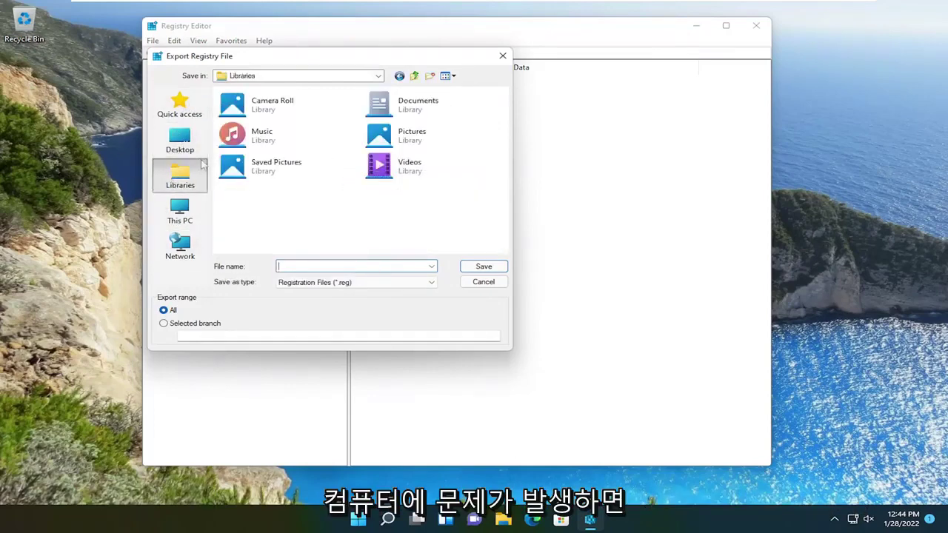
{"action": "left_click", "coordinate": [179, 139]}
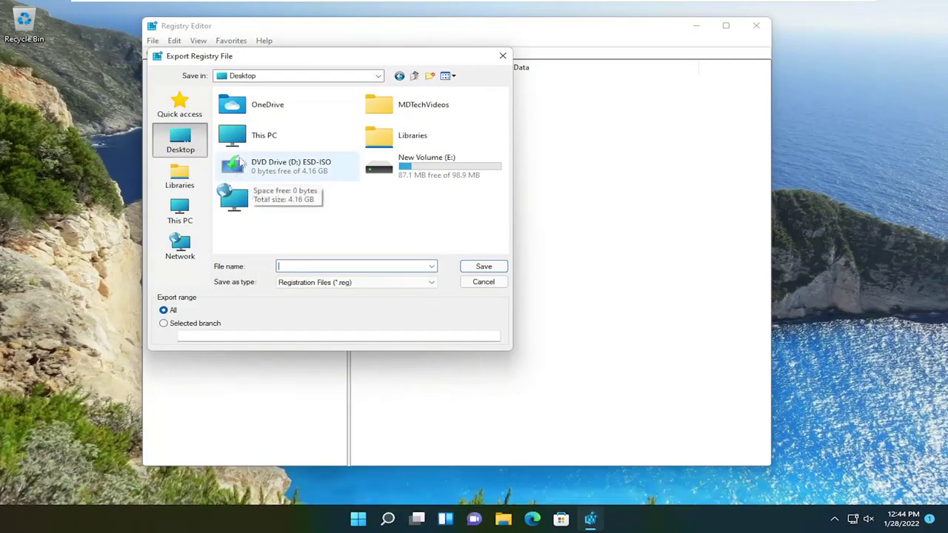
{"action": "left_click", "coordinate": [503, 55]}
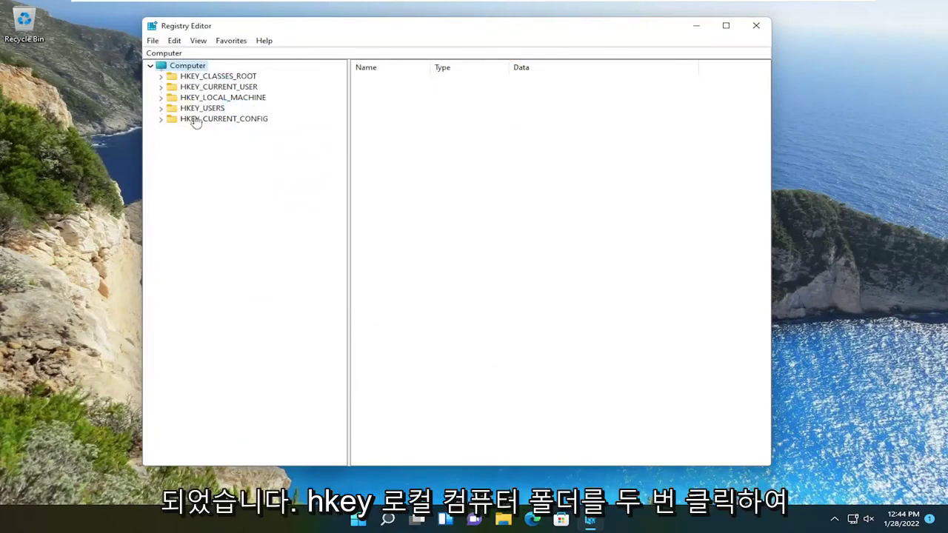
- Expand HKEY_LOCAL_MACHINE\SOFTWARE\Microsoft\Windows\CurrentVersion and select MMDevices, showing KeywordDetector = 32
{"action": "double_click", "coordinate": [215, 99]}
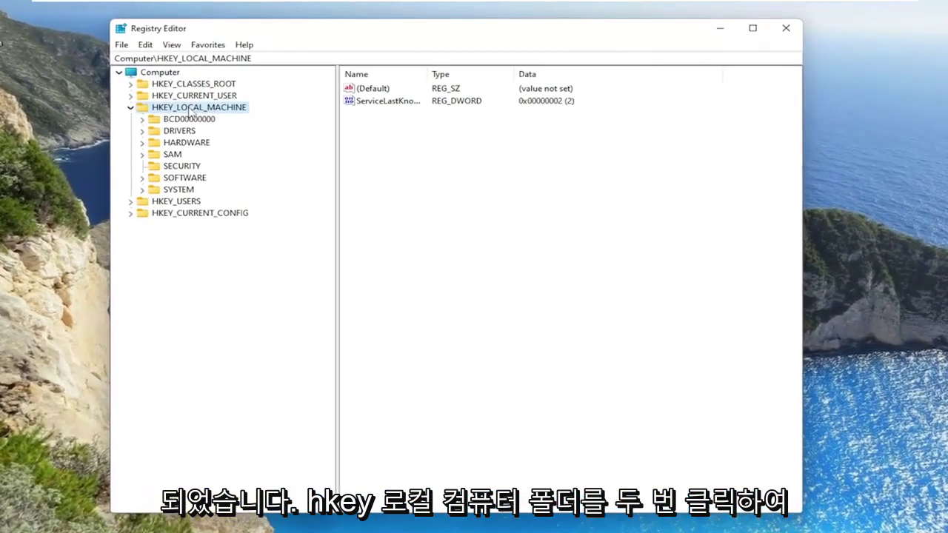
{"action": "double_click", "coordinate": [180, 183]}
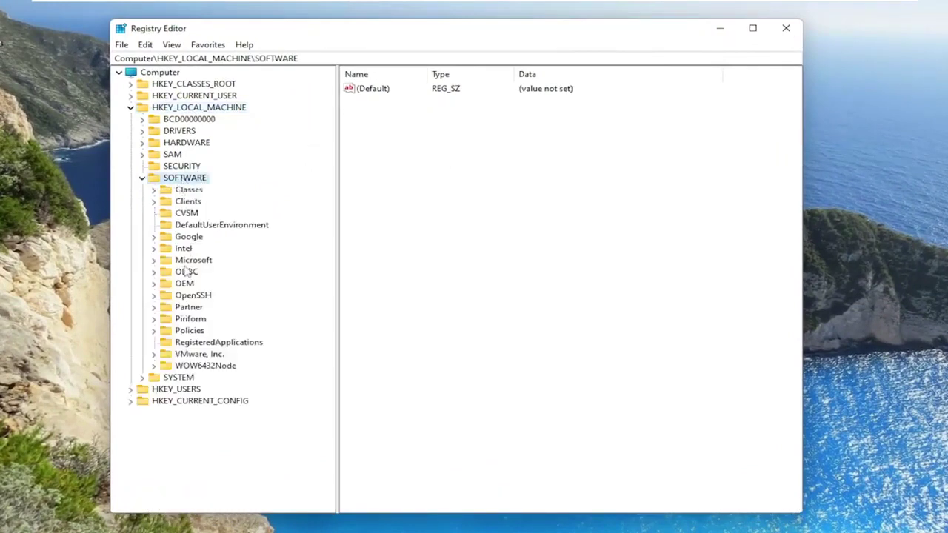
{"action": "double_click", "coordinate": [189, 262]}
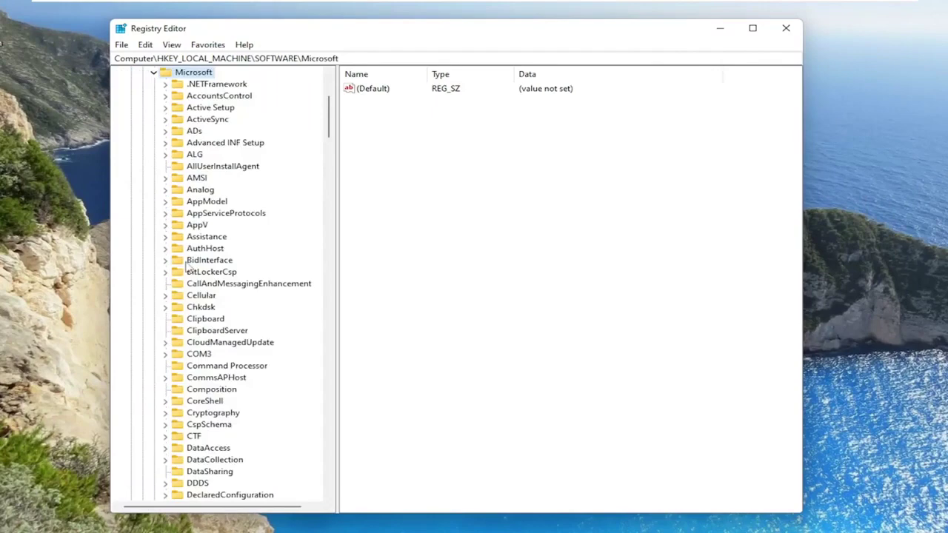
{"action": "scroll", "coordinate": [187, 268], "scroll_direction": "down", "scroll_amount": 20}
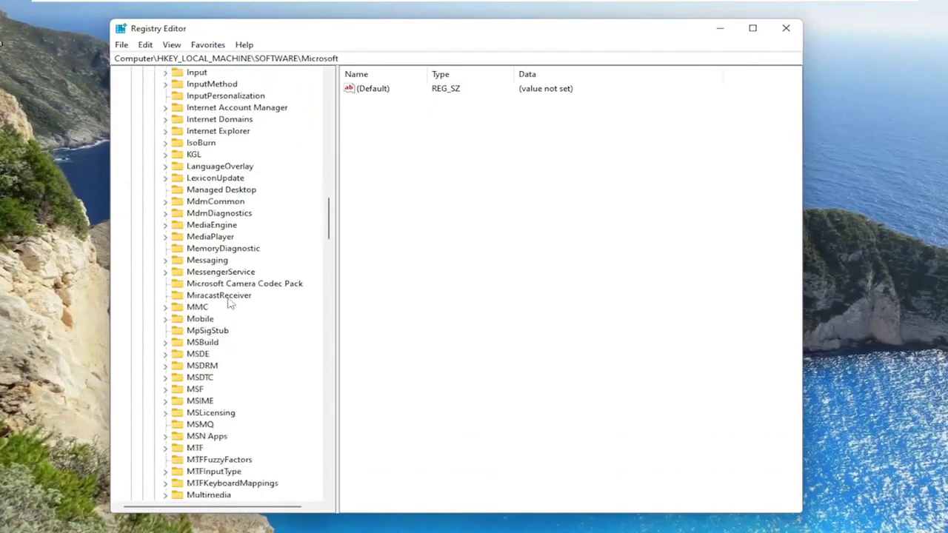
{"action": "scroll", "coordinate": [230, 304], "scroll_direction": "down", "scroll_amount": 20}
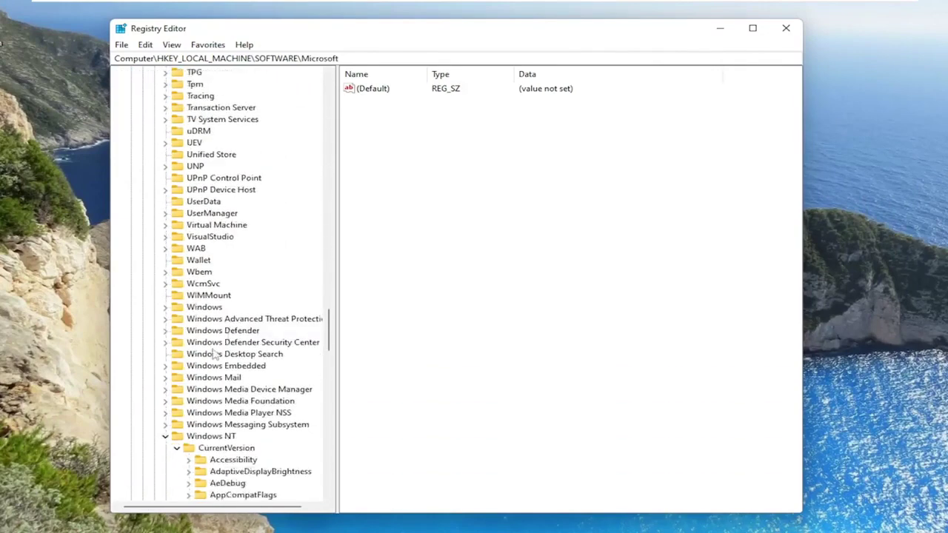
{"action": "double_click", "coordinate": [198, 306]}
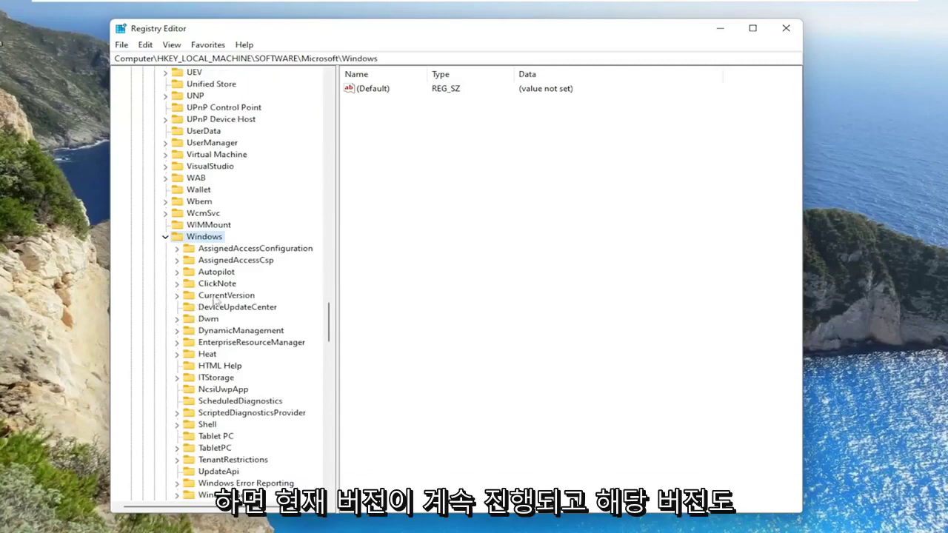
{"action": "double_click", "coordinate": [215, 297]}
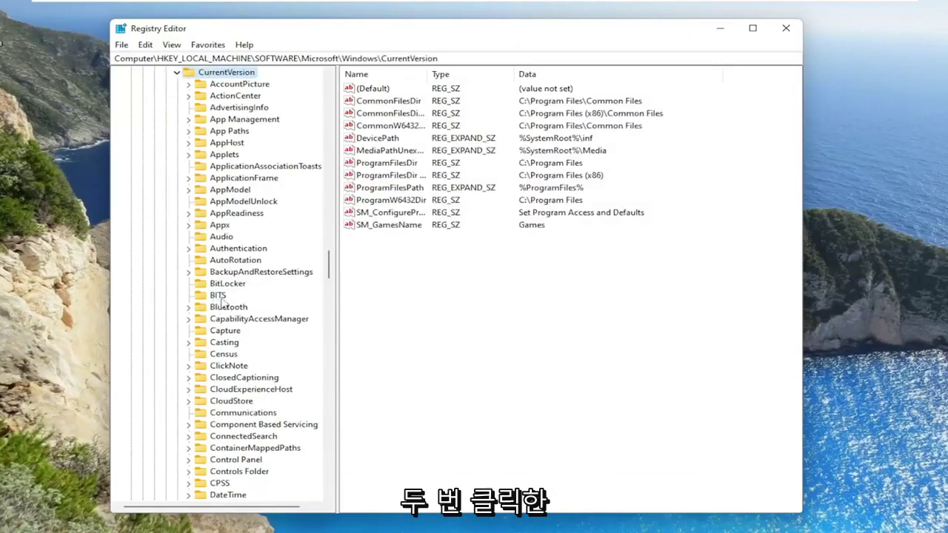
{"action": "scroll", "coordinate": [239, 296], "scroll_direction": "down", "scroll_amount": 6}
{"action": "scroll", "coordinate": [239, 296], "scroll_direction": "down", "scroll_amount": 14}
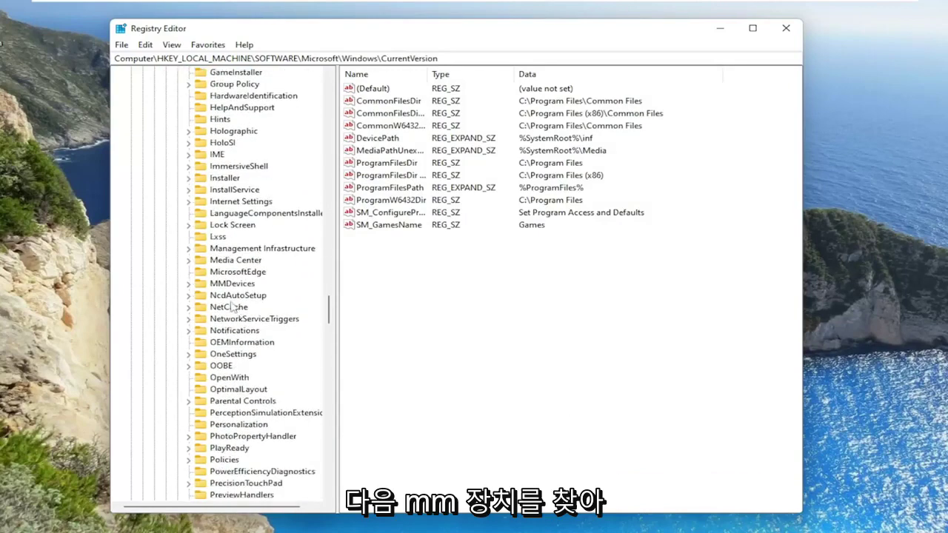
{"action": "left_click", "coordinate": [232, 286]}
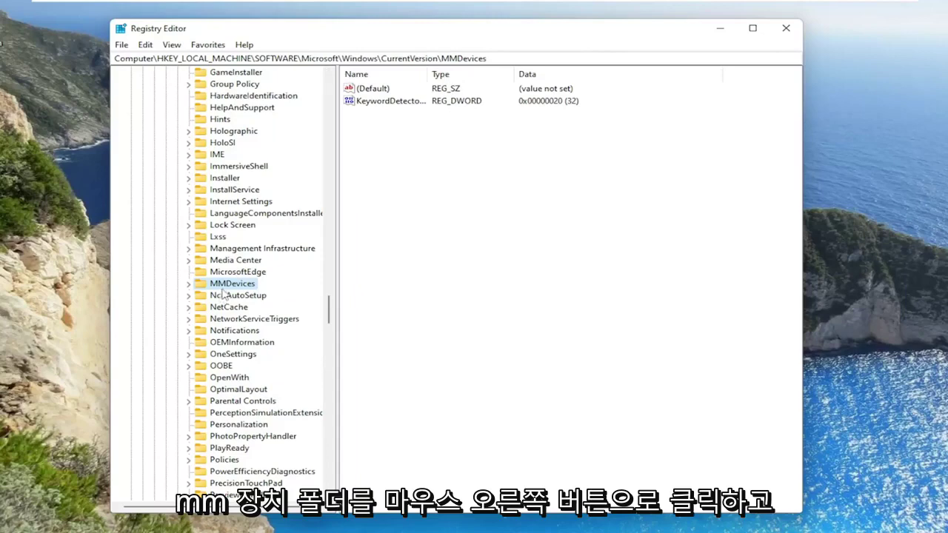
- Change the MMDevices key's owner to Everyone in Advanced Security Settings and apply it
{"action": "right_click", "coordinate": [225, 290]}
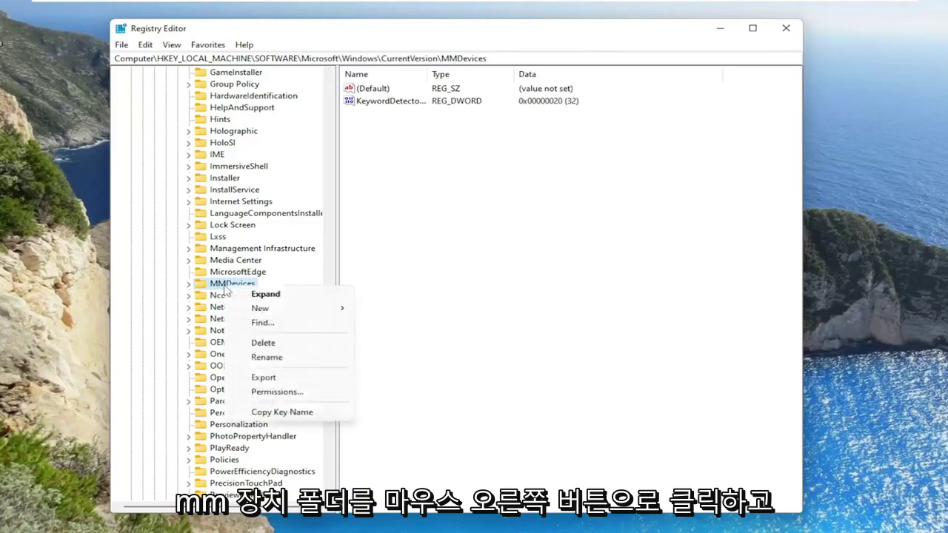
{"action": "left_click", "coordinate": [270, 392]}
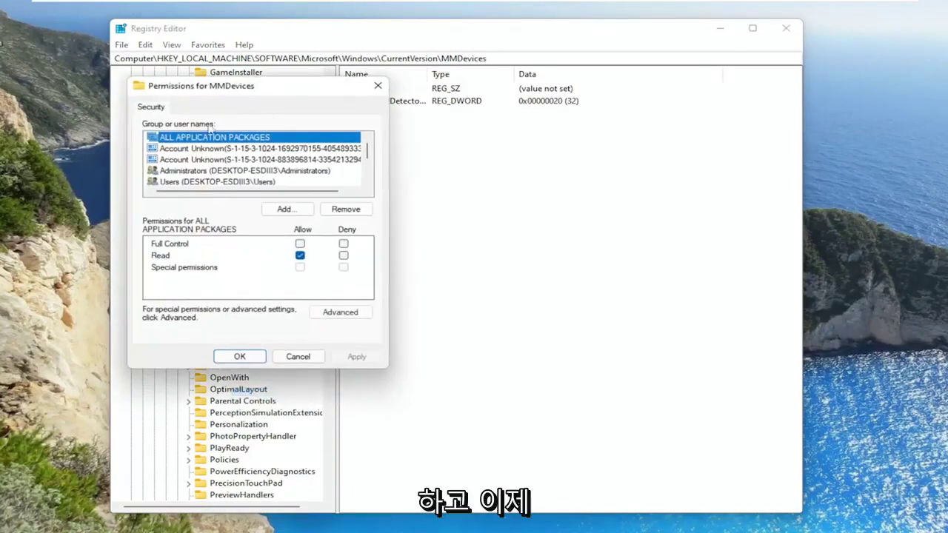
{"action": "left_click", "coordinate": [353, 316]}
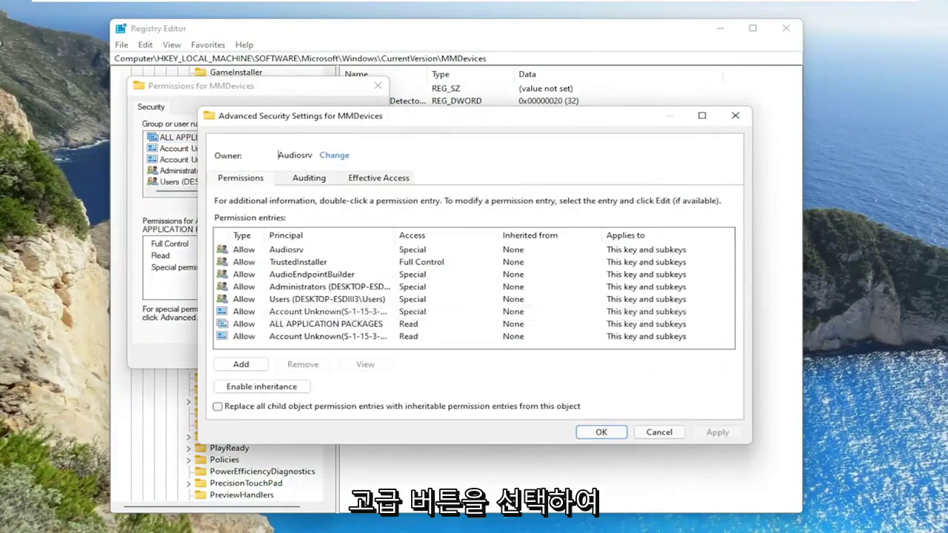
{"action": "left_click", "coordinate": [331, 157]}
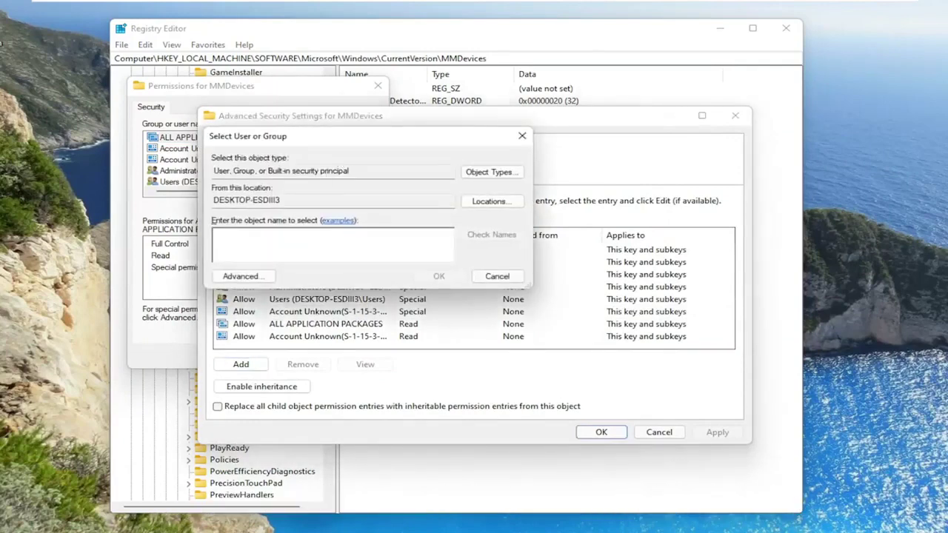
{"action": "type", "text": "everyone"}
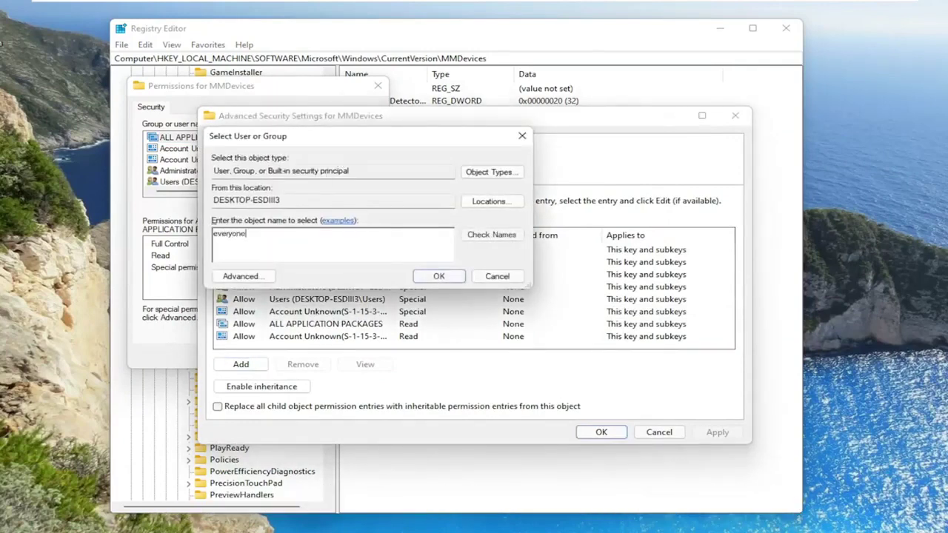
{"action": "left_click", "coordinate": [494, 236]}
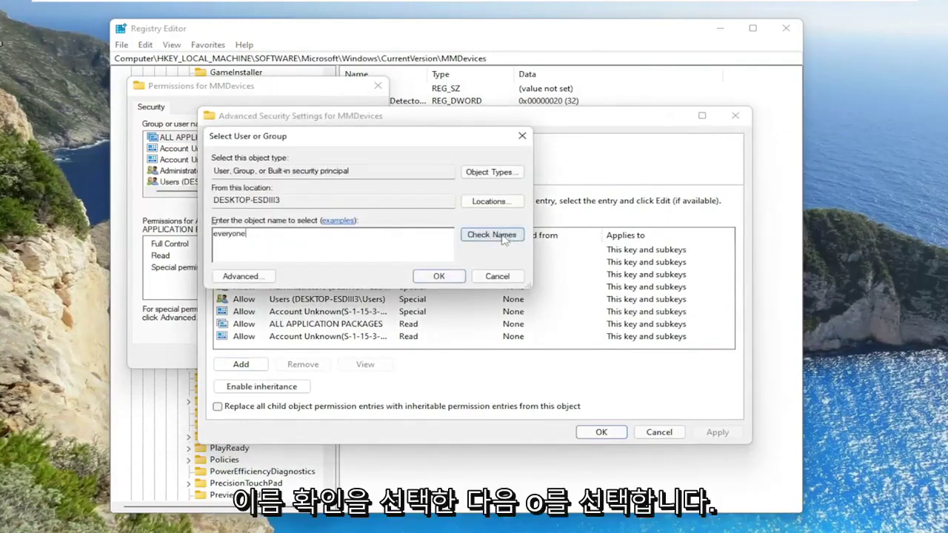
{"action": "left_click", "coordinate": [441, 277]}
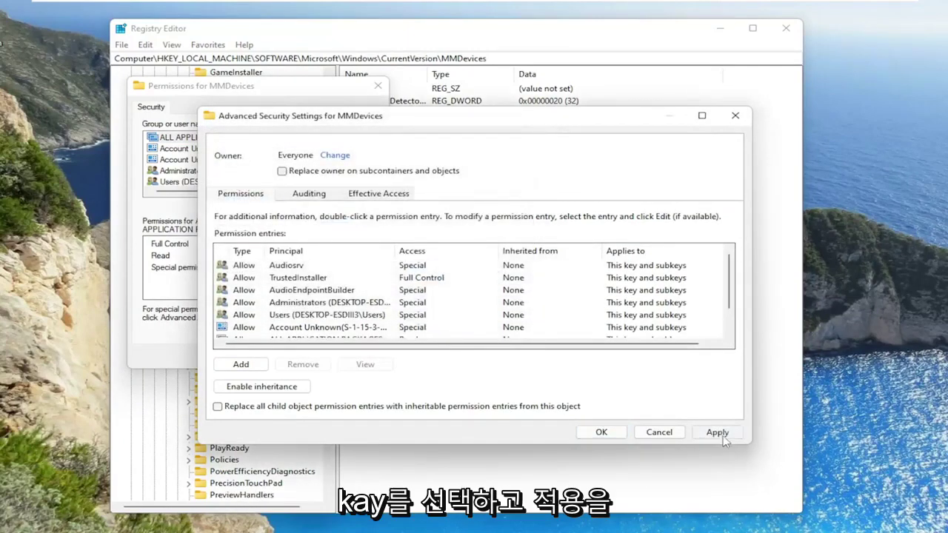
{"action": "left_click", "coordinate": [719, 434]}
{"action": "left_click", "coordinate": [602, 432]}
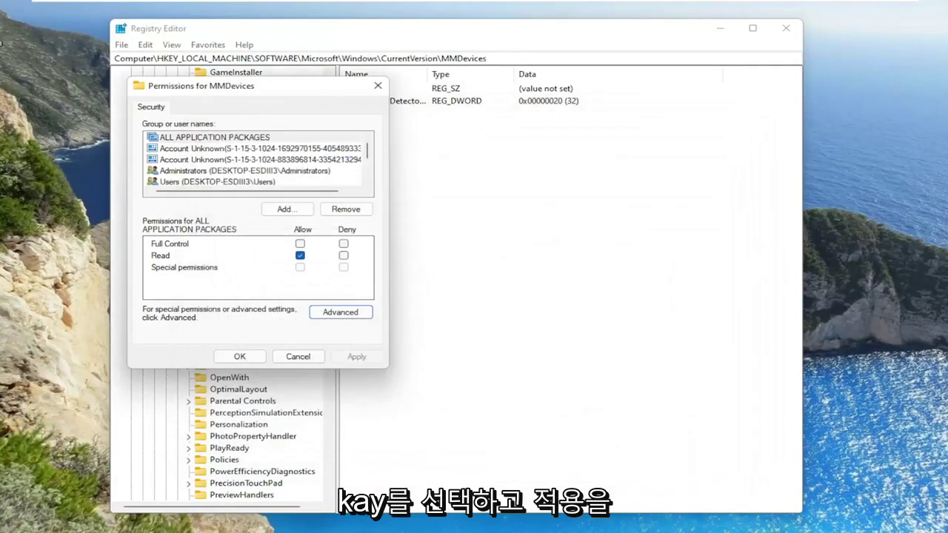
- Allow Full Control for ALL APPLICATION PACKAGES and Users on MMDevices, then apply and close
{"action": "left_click", "coordinate": [300, 244]}
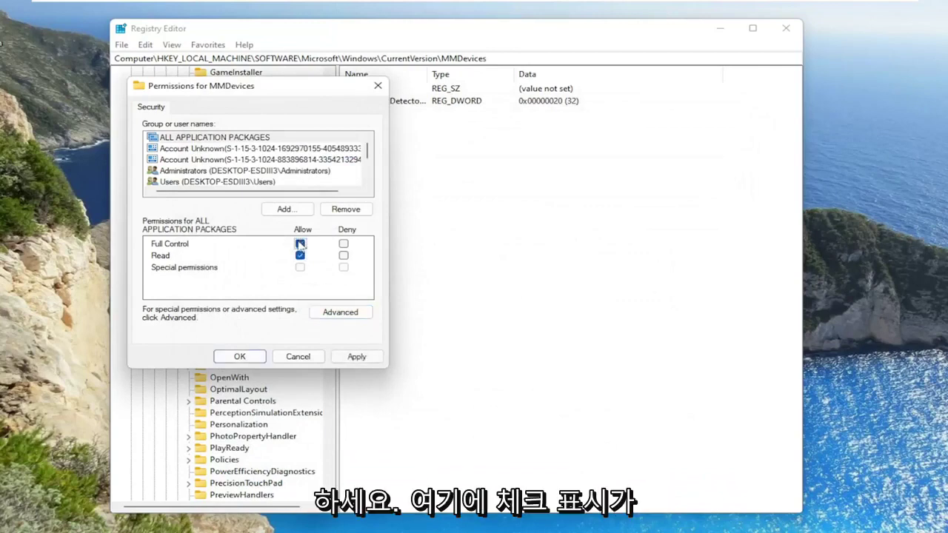
{"action": "scroll", "coordinate": [252, 163], "scroll_direction": "down", "scroll_amount": 2}
{"action": "scroll", "coordinate": [251, 163], "scroll_direction": "up", "scroll_amount": 2}
{"action": "left_click", "coordinate": [217, 182]}
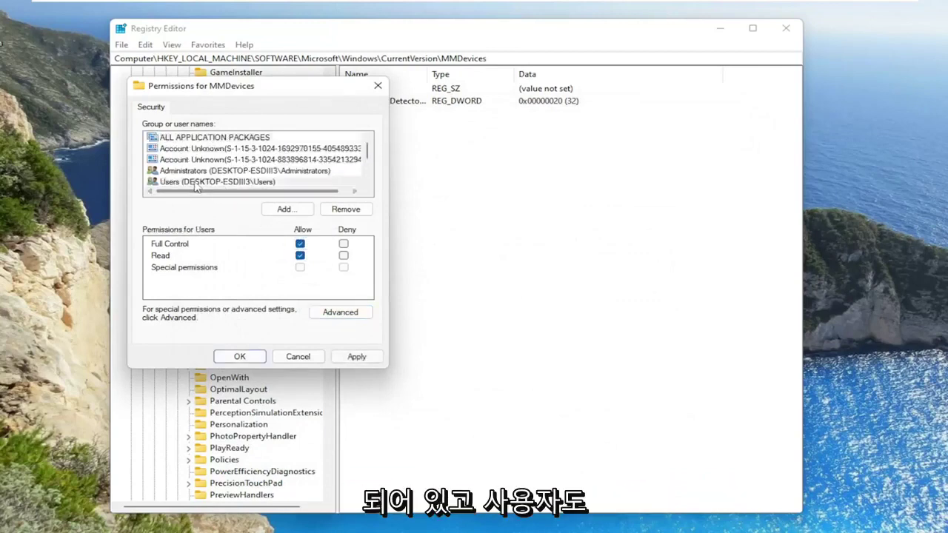
{"action": "left_click", "coordinate": [300, 244]}
{"action": "scroll", "coordinate": [279, 187], "scroll_direction": "down", "scroll_amount": 1}
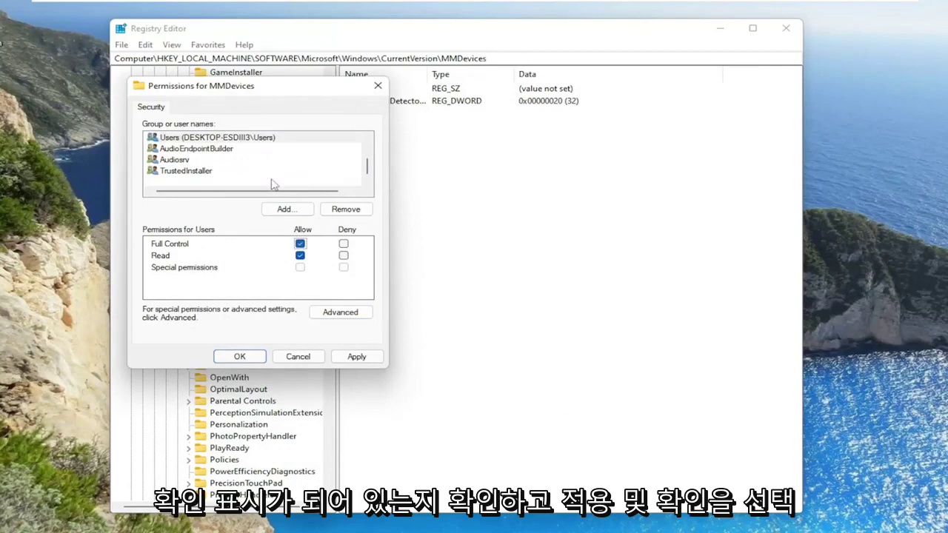
{"action": "left_click", "coordinate": [357, 356]}
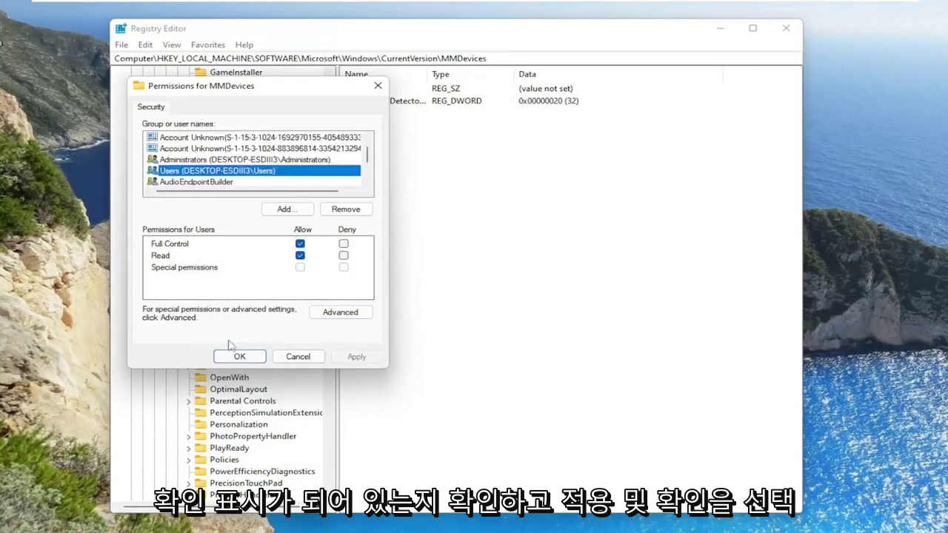
{"action": "left_click", "coordinate": [248, 358]}
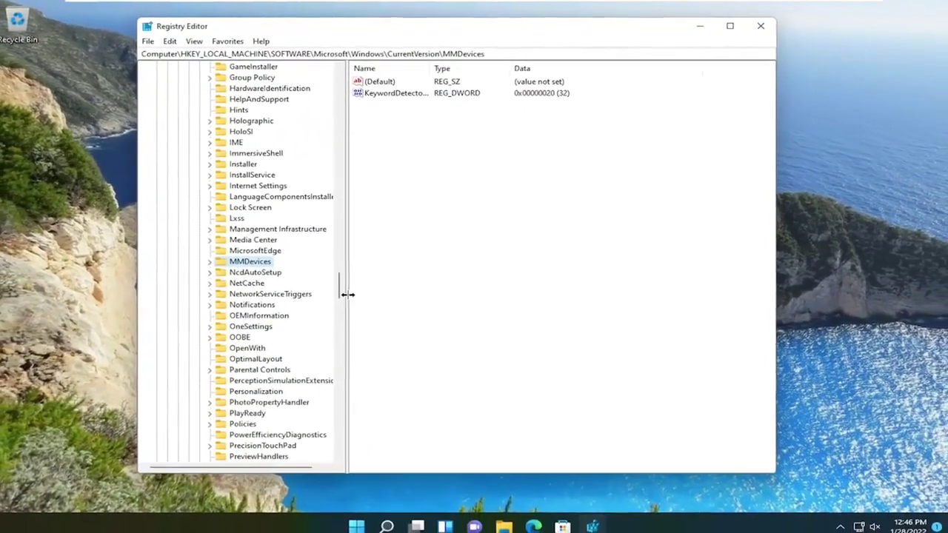
- Collapse CurrentVersion, Windows NT, Microsoft, SOFTWARE and HKEY_LOCAL_MACHINE to Computer, then close Registry Editor
{"action": "scroll", "coordinate": [337, 279], "scroll_direction": "up", "scroll_amount": 6}
{"action": "scroll", "coordinate": [345, 249], "scroll_direction": "up", "scroll_amount": 15}
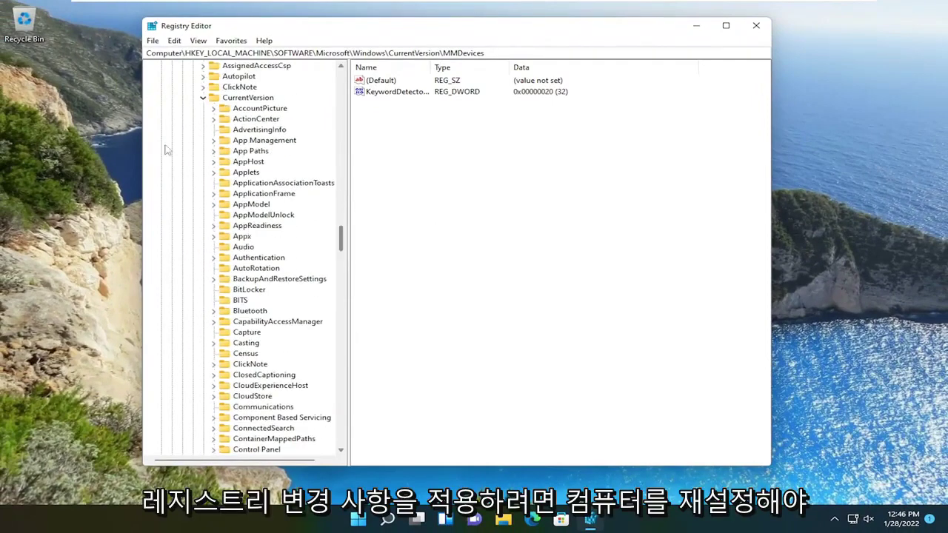
{"action": "left_click", "coordinate": [202, 99]}
{"action": "left_click", "coordinate": [193, 396]}
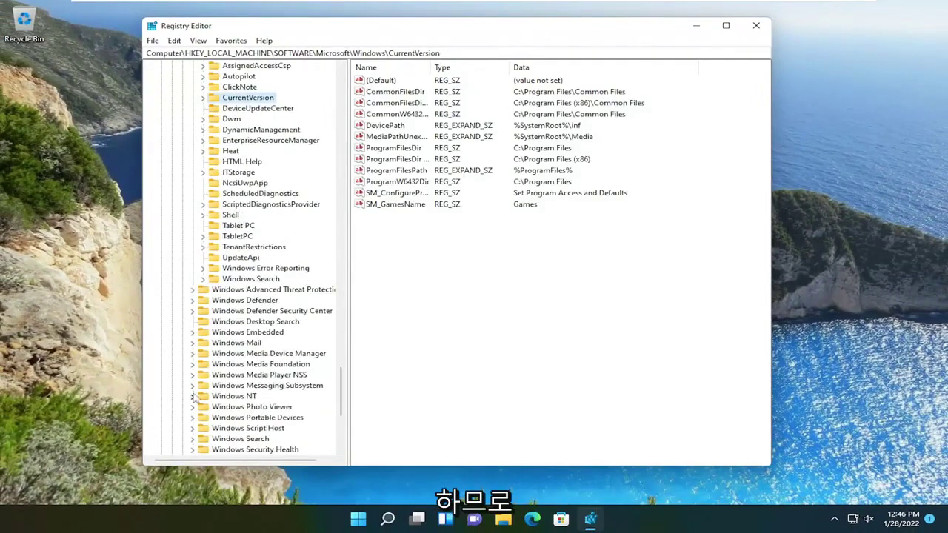
{"action": "scroll", "coordinate": [338, 370], "scroll_direction": "up", "scroll_amount": 15}
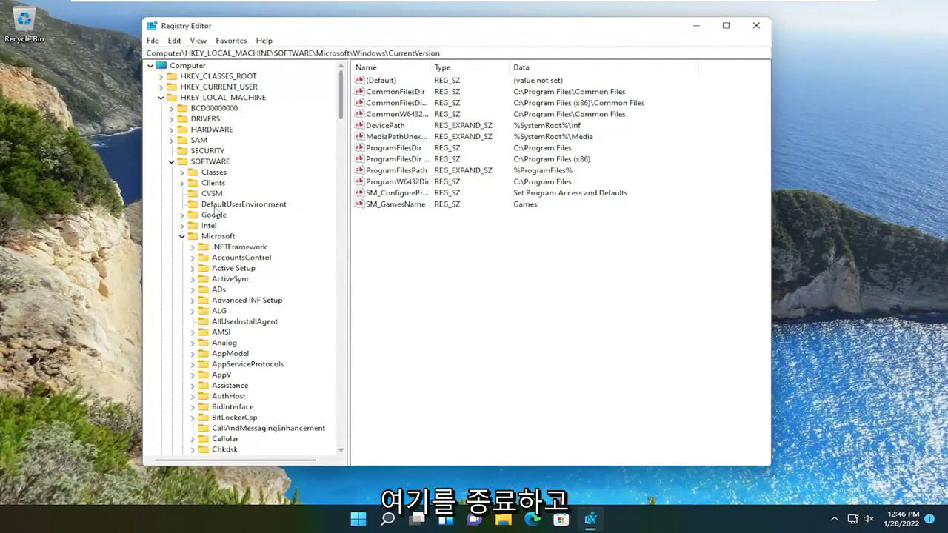
{"action": "left_click", "coordinate": [181, 236]}
{"action": "left_click", "coordinate": [171, 161]}
{"action": "left_click", "coordinate": [160, 97]}
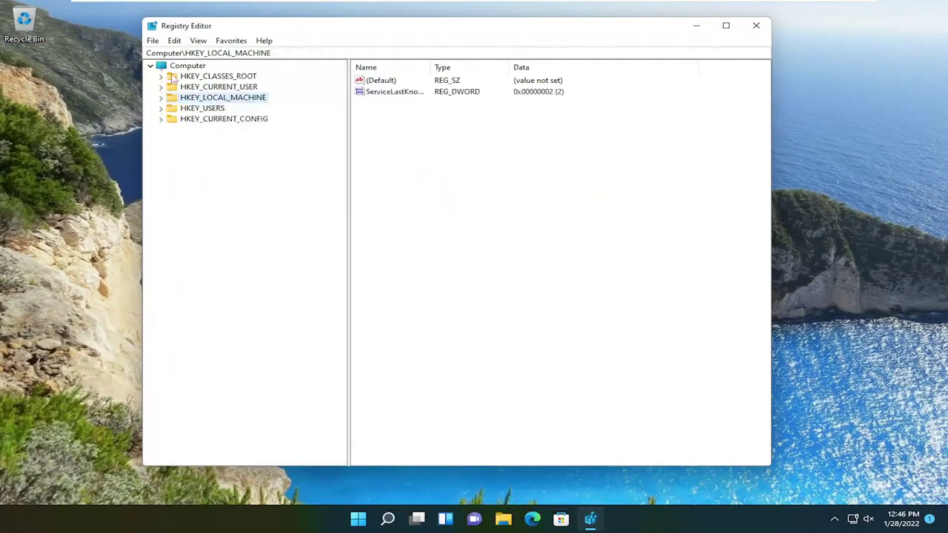
{"action": "left_click", "coordinate": [183, 66]}
{"action": "left_click_drag", "start_coordinate": [338, 20], "coordinate": [398, 27]}
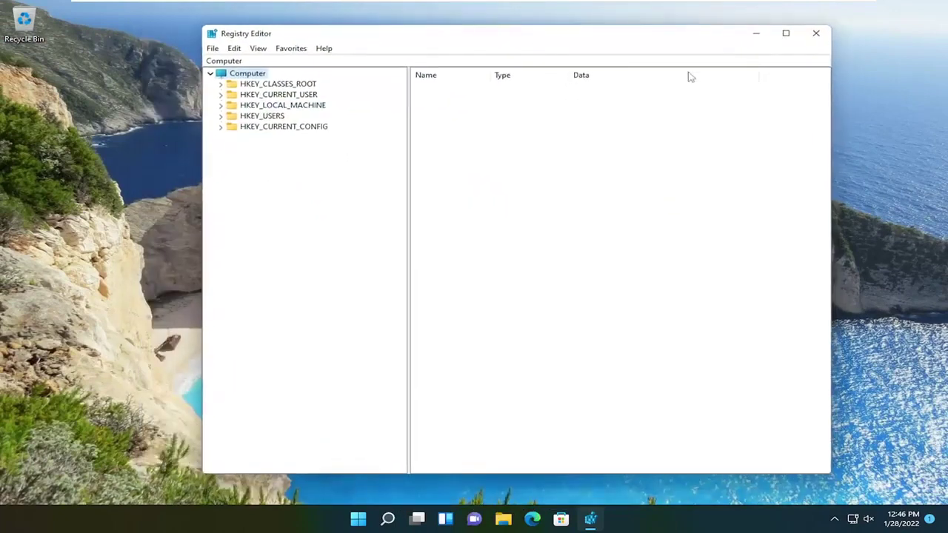
{"action": "left_click", "coordinate": [818, 34]}
- Restart Windows via the Start button's Shut down or sign out > Restart menu
{"action": "right_click", "coordinate": [374, 518]}
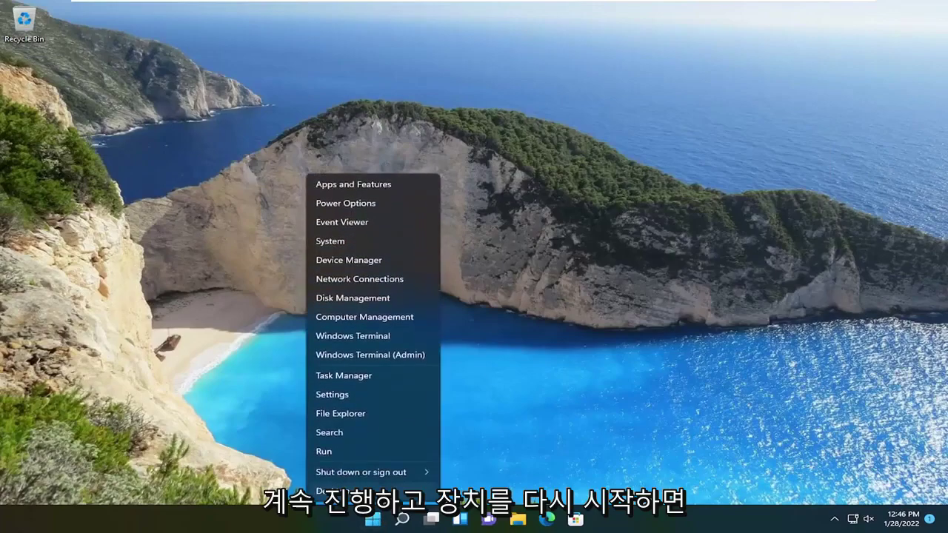
{"action": "mouse_move", "coordinate": [398, 474]}
{"action": "left_click", "coordinate": [480, 490]}
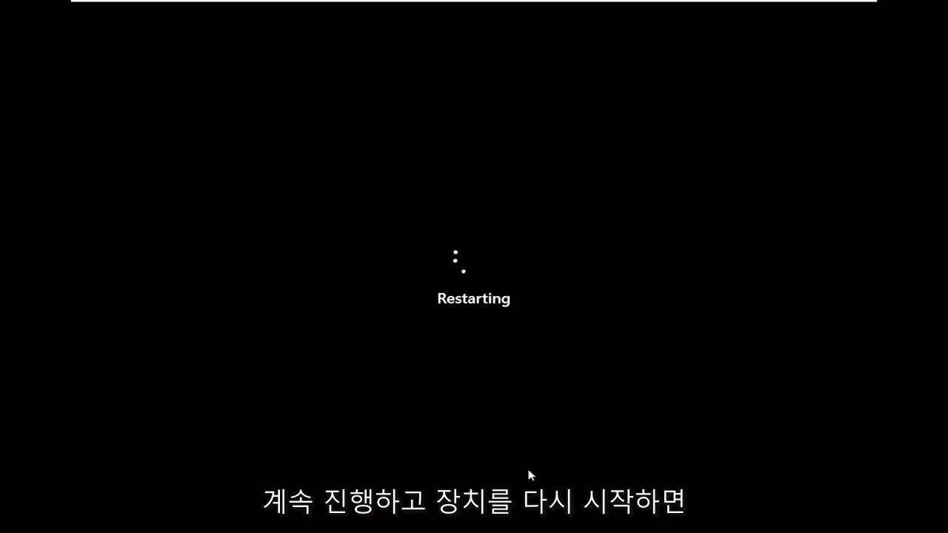